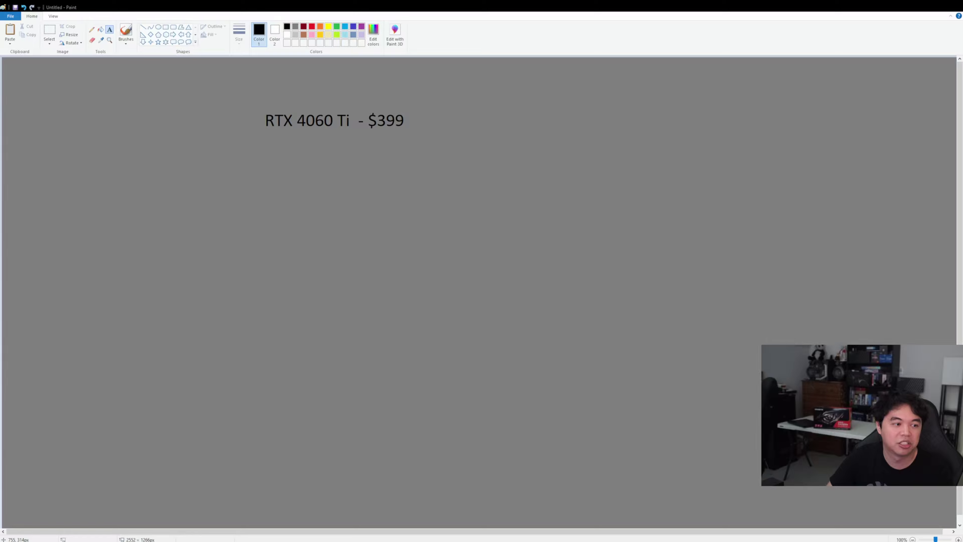
Step: Add 'RTX 3060 Ti - $399' under the RTX 4060 Ti heading, aligned beneath it
{"action": "left_click", "coordinate": [267, 164]}
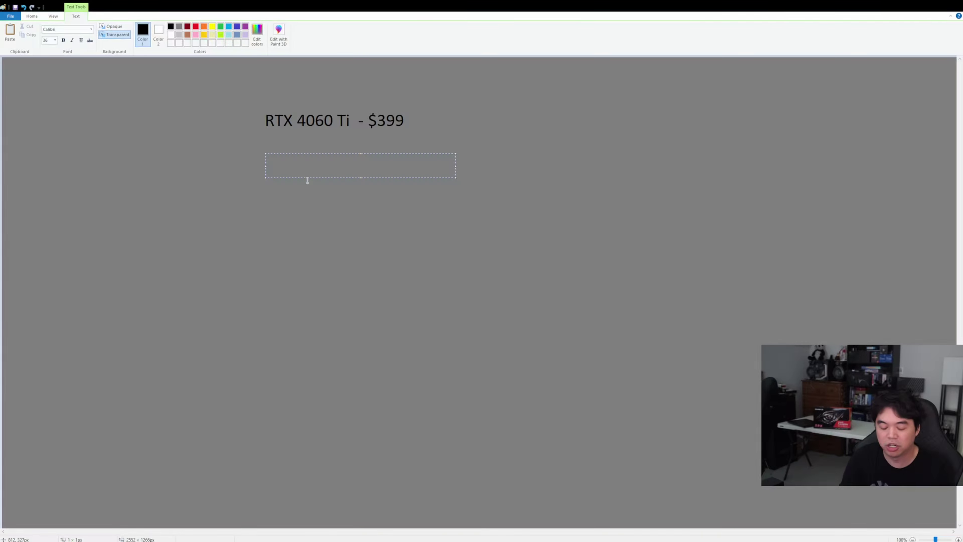
{"action": "type", "text": "RTX 3060"}
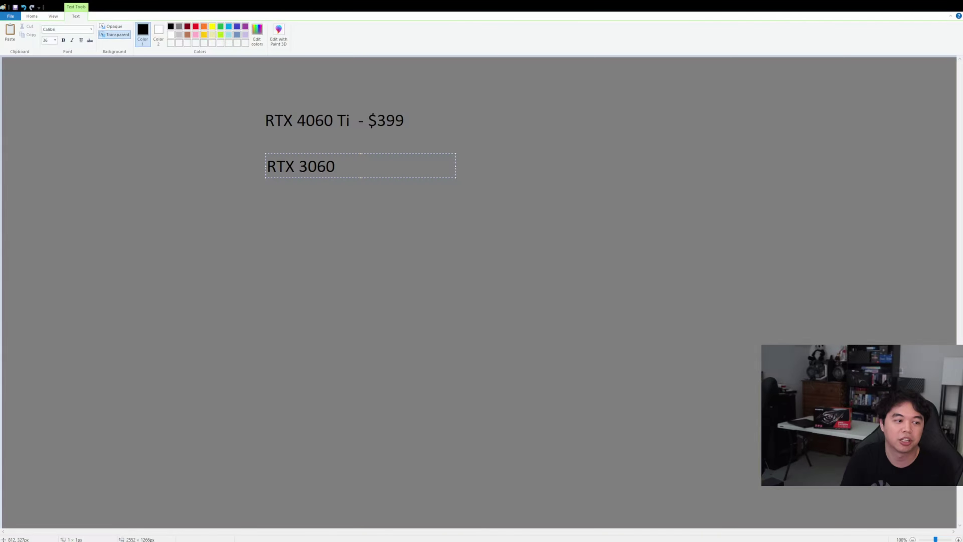
{"action": "type", "text": " Ti - $399"}
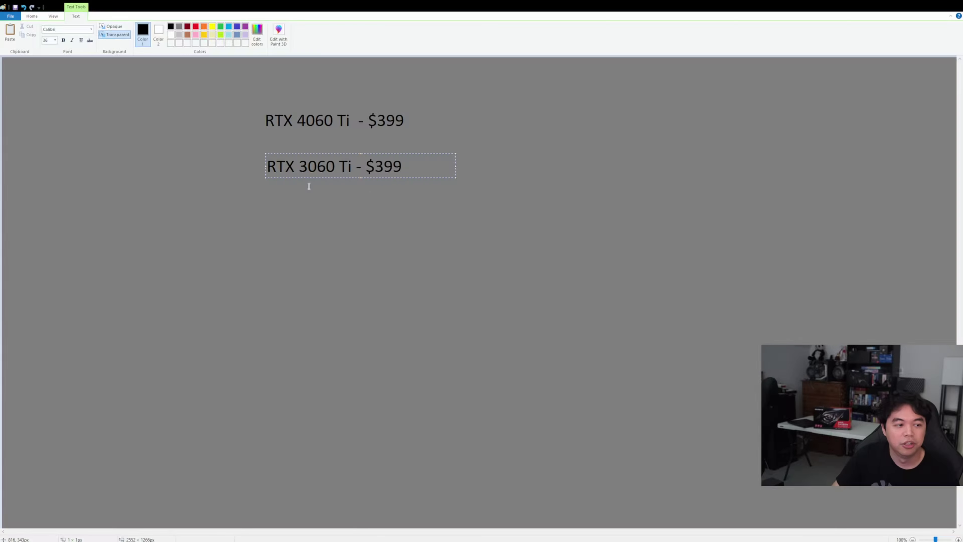
{"action": "left_click_drag", "start_coordinate": [311, 154], "coordinate": [309, 154]}
{"action": "double_click", "coordinate": [320, 168]}
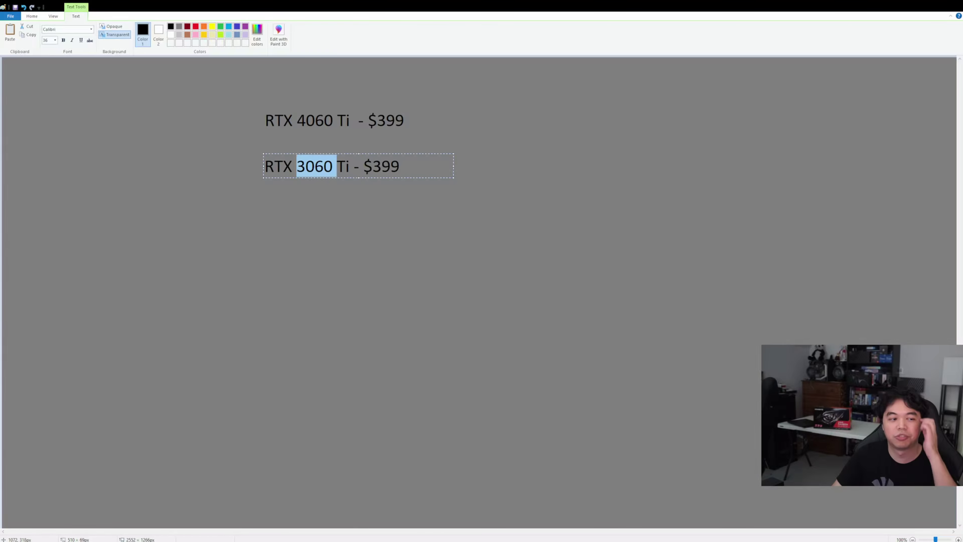
{"action": "left_click_drag", "start_coordinate": [401, 154], "coordinate": [405, 154]}
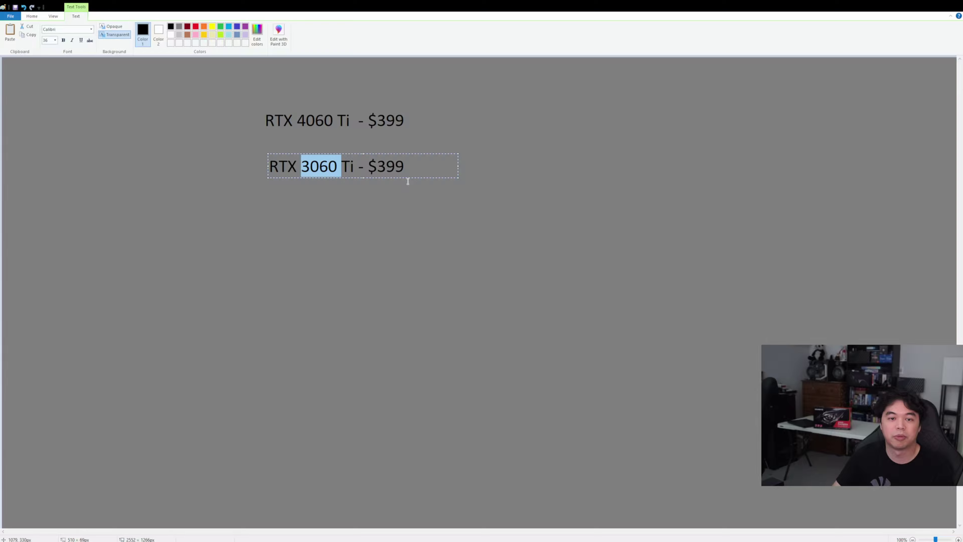
{"action": "left_click", "coordinate": [413, 209]}
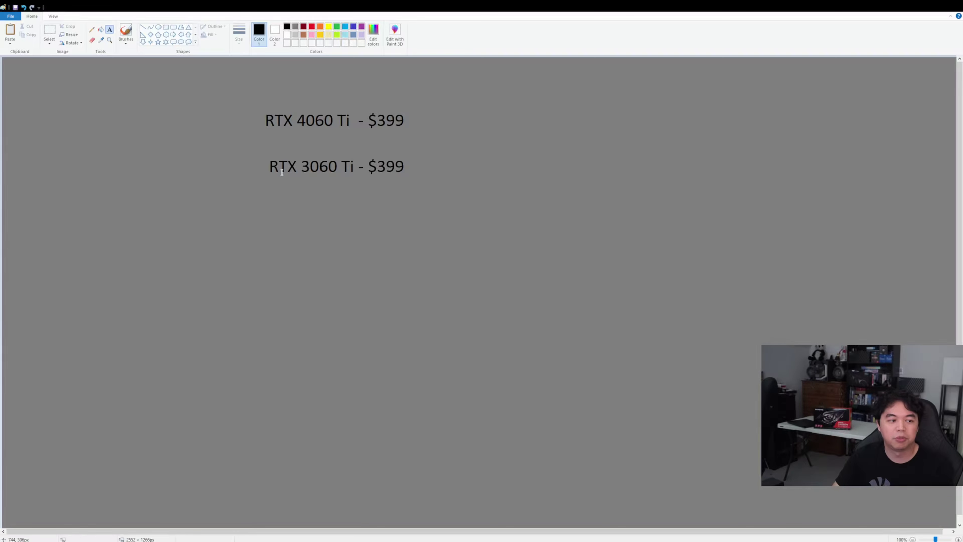
{"action": "left_click", "coordinate": [126, 32]}
{"action": "left_click_drag", "start_coordinate": [268, 136], "coordinate": [445, 201]}
{"action": "left_click_drag", "start_coordinate": [424, 147], "coordinate": [233, 202]}
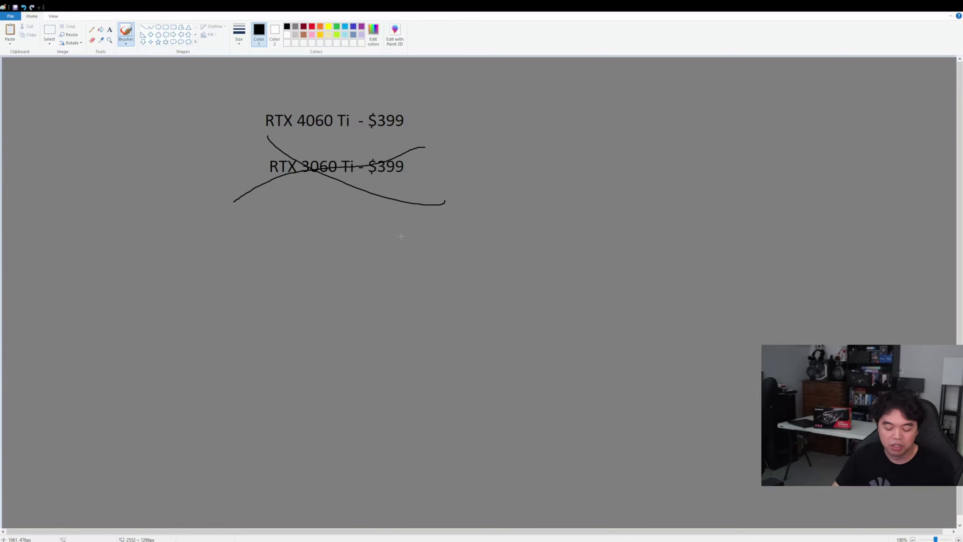
{"action": "key", "text": "ctrl+z"}
{"action": "key", "text": "ctrl+z"}
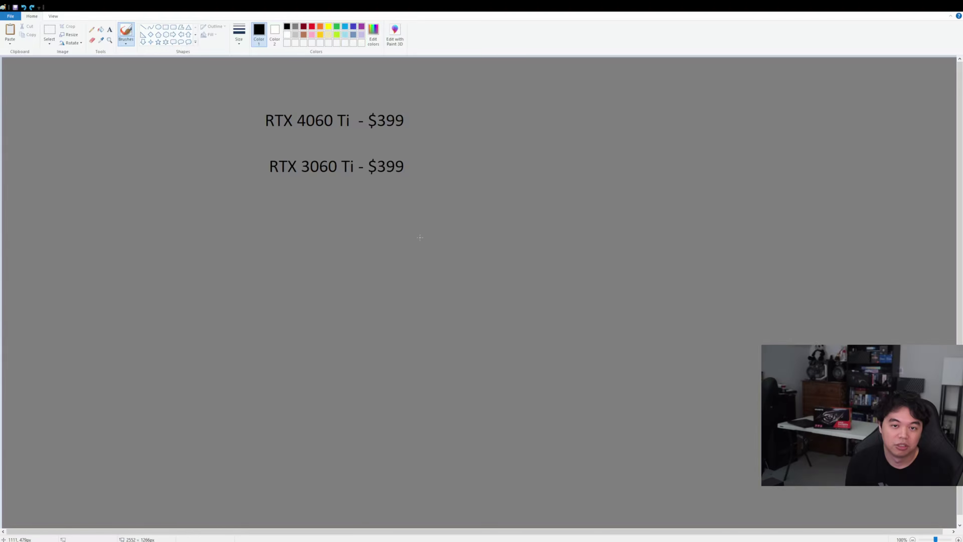
{"action": "left_click", "coordinate": [127, 32]}
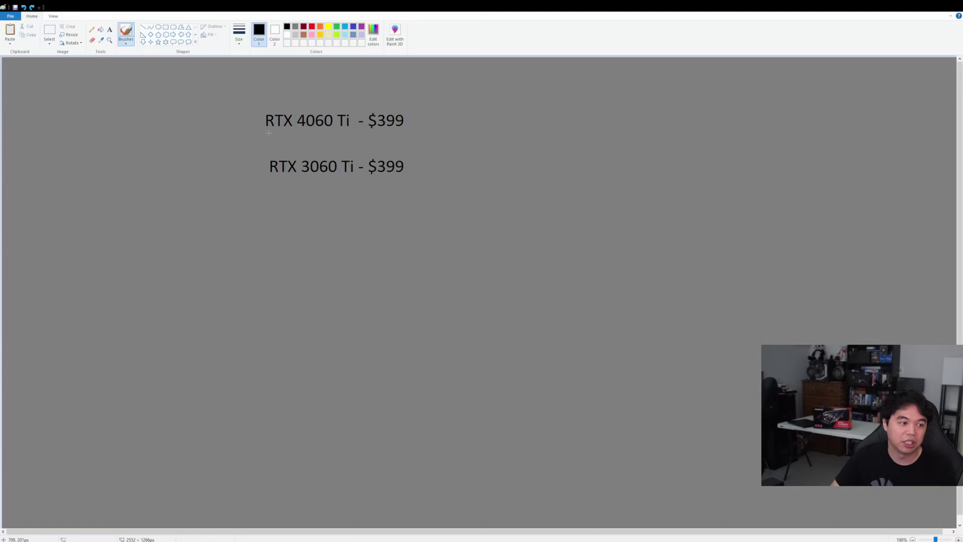
{"action": "left_click_drag", "start_coordinate": [268, 132], "coordinate": [439, 132]}
{"action": "key", "text": "ctrl+z"}
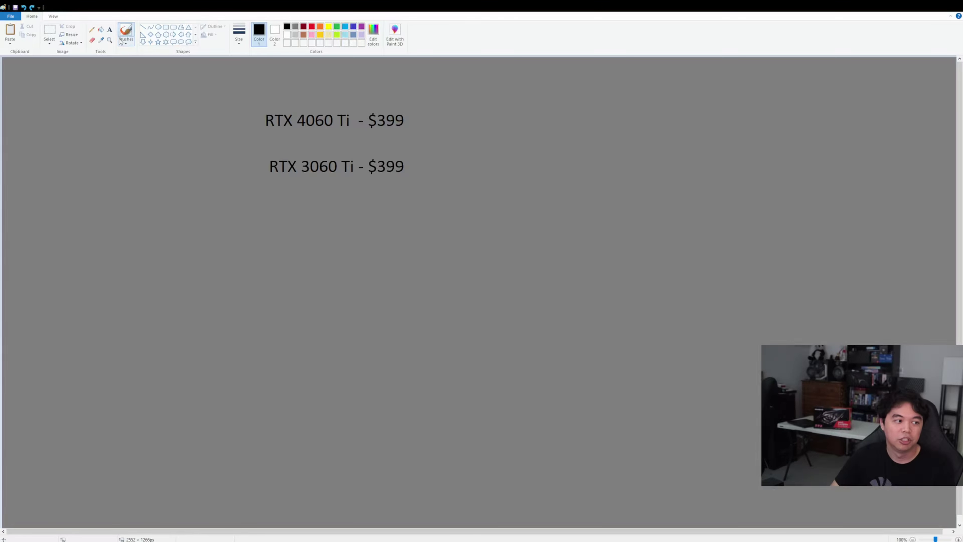
Step: Type RTX 2060, GTX 1060, GTX 1070, GTX 1070 Ti and GTX 970 on separate lines right of the heading
{"action": "left_click", "coordinate": [110, 29]}
{"action": "left_click", "coordinate": [469, 106]}
{"action": "type", "text": "RTX 30"}
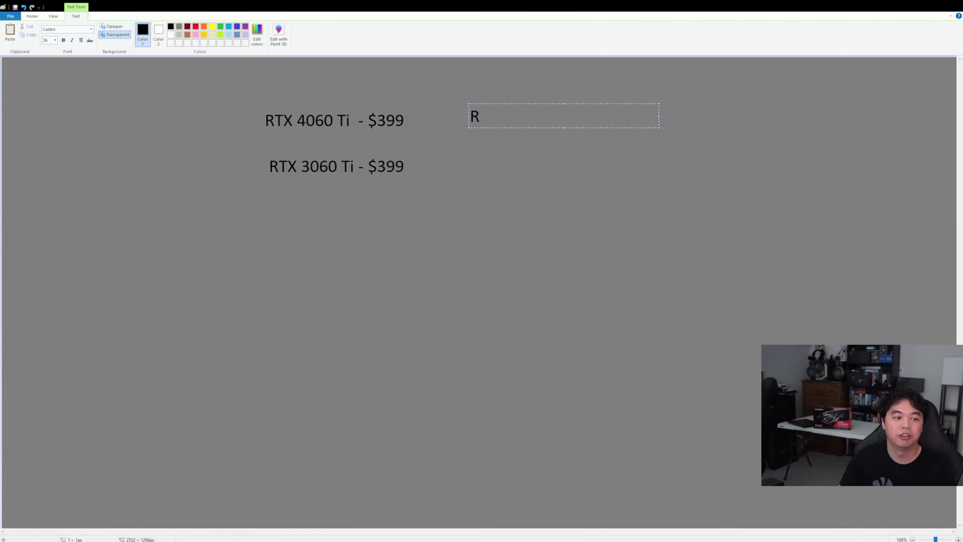
{"action": "key", "text": "BackSpace"}
{"action": "key", "text": "BackSpace"}
{"action": "type", "text": "2060"}
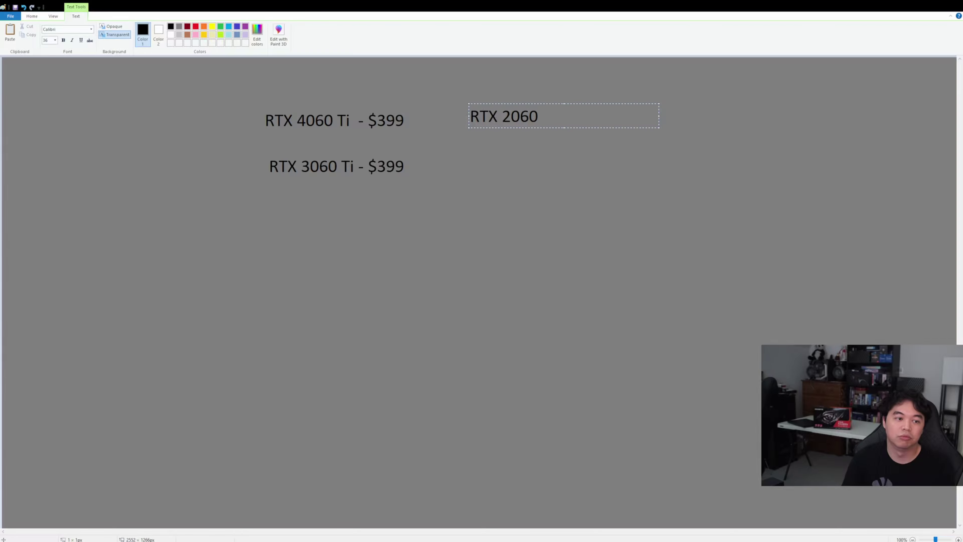
{"action": "key", "text": "Return"}
{"action": "type", "text": "GTX"}
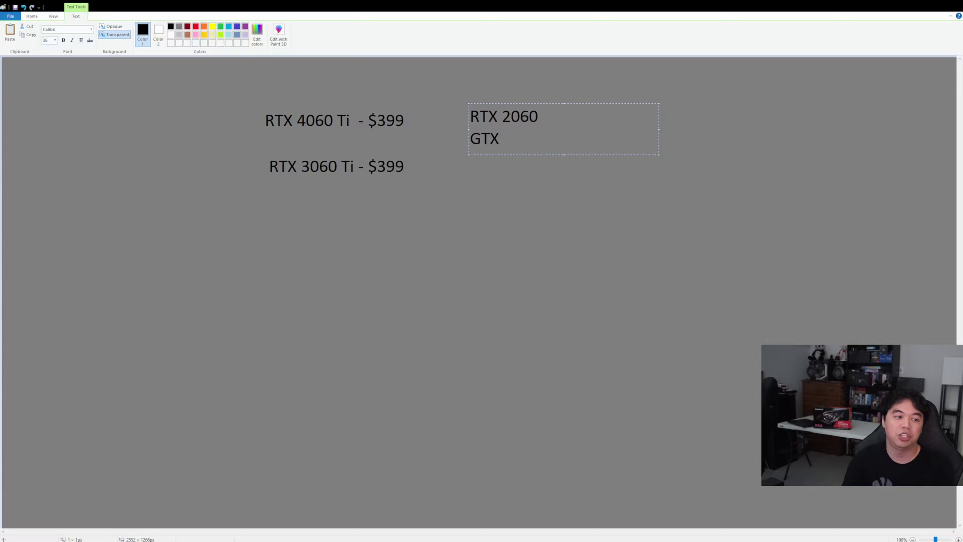
{"action": "type", "text": " 1060"}
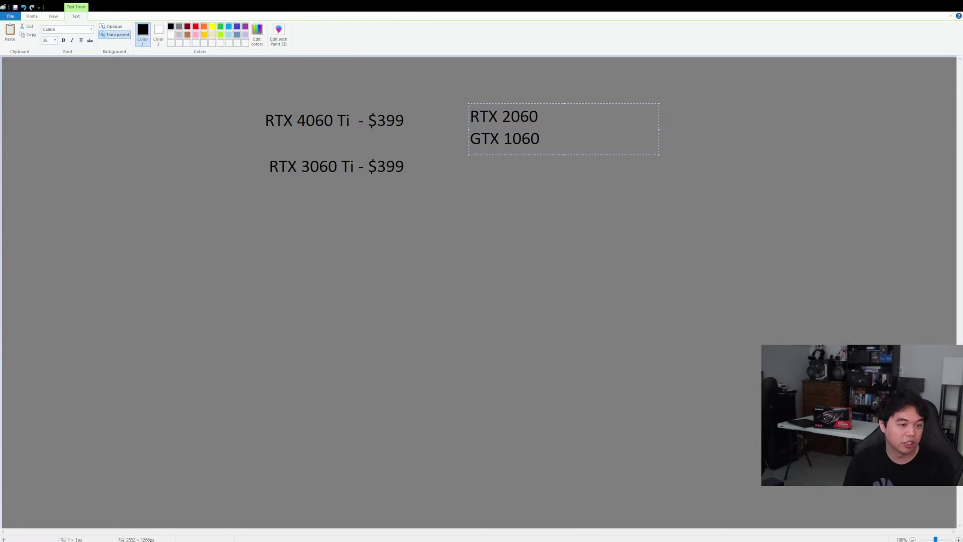
{"action": "key", "text": "Return"}
{"action": "type", "text": "GTX 1070"}
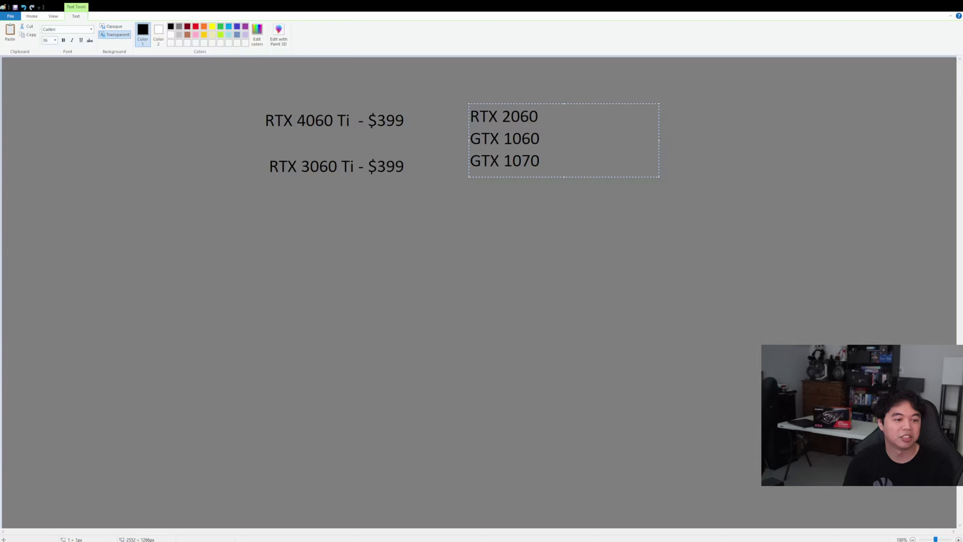
{"action": "key", "text": "Return"}
{"action": "type", "text": "GTX"}
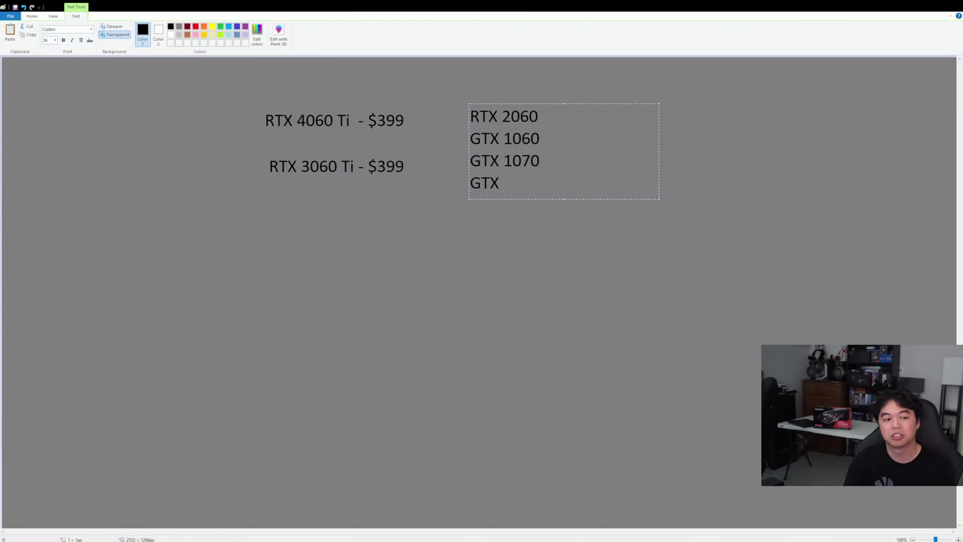
{"action": "type", "text": " 1070 Ti"}
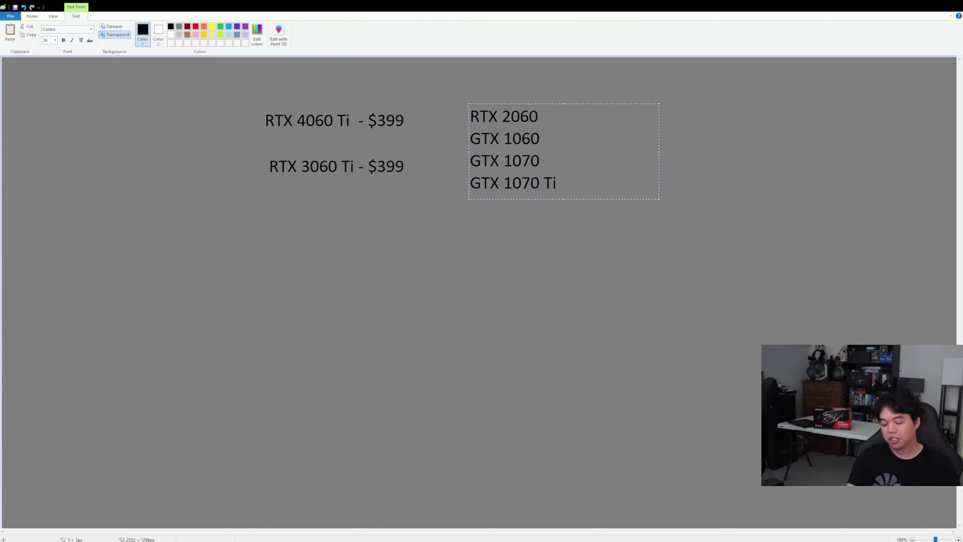
{"action": "type", "text": "GTX 970"}
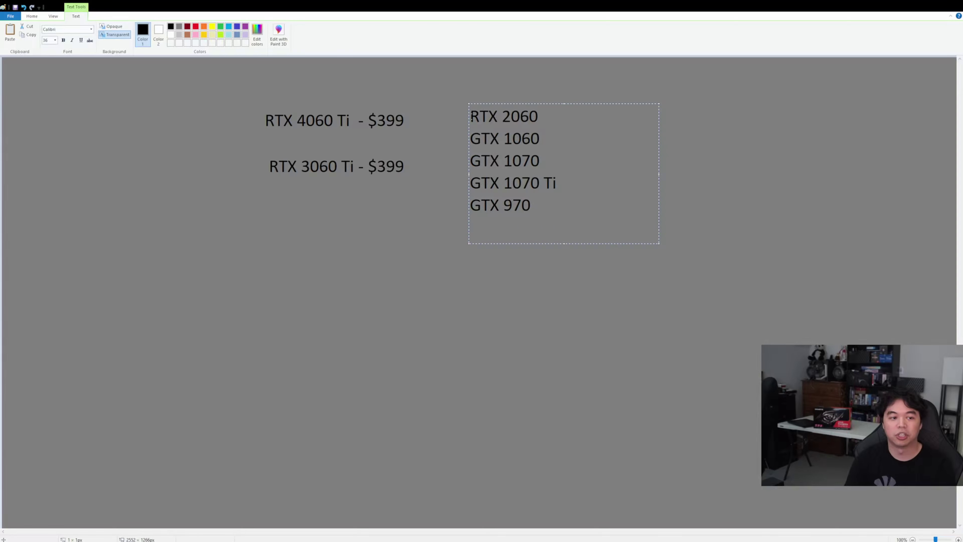
Step: Commit the NVIDIA list and write RX 480 and RX 580 in a new column to its right
{"action": "left_click", "coordinate": [750, 321]}
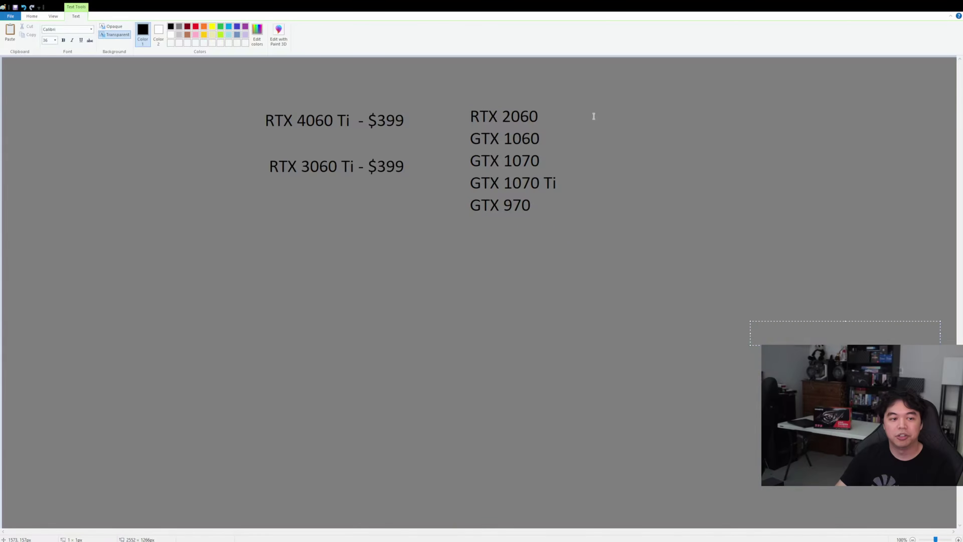
{"action": "left_click", "coordinate": [594, 102]}
{"action": "type", "text": "RX 480"}
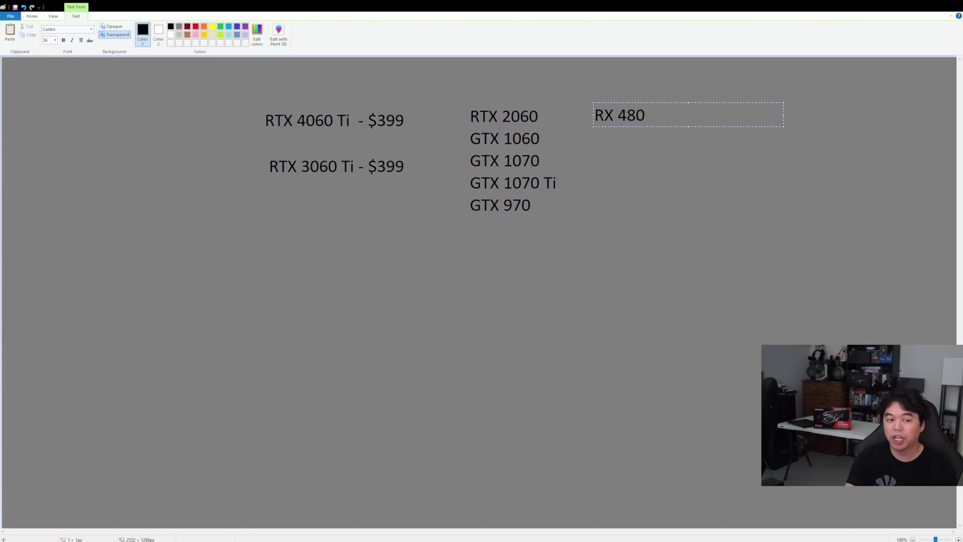
{"action": "key", "text": "Return"}
{"action": "type", "text": "RX 580"}
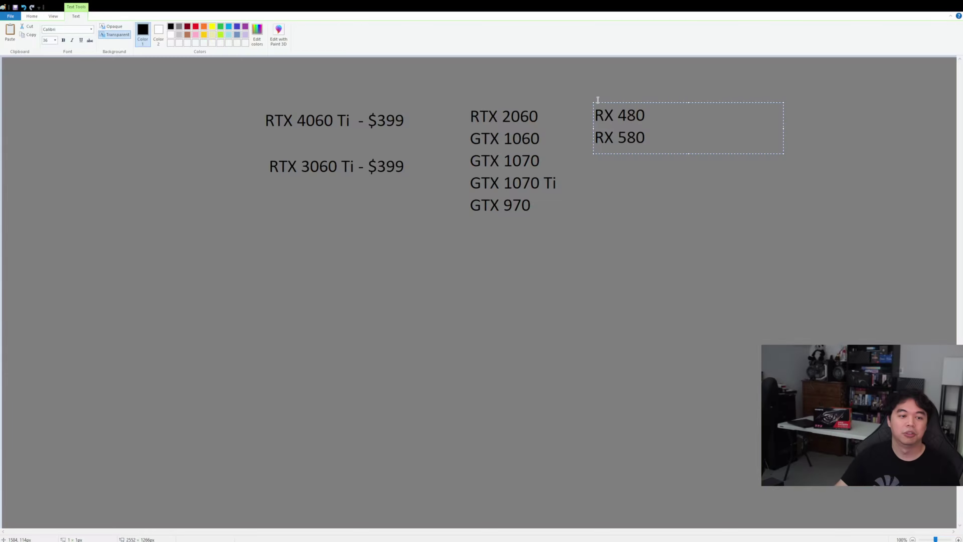
Step: Commit the RX column and draw a freehand brush loop around both GPU columns
{"action": "left_click", "coordinate": [628, 209]}
{"action": "left_click", "coordinate": [125, 32]}
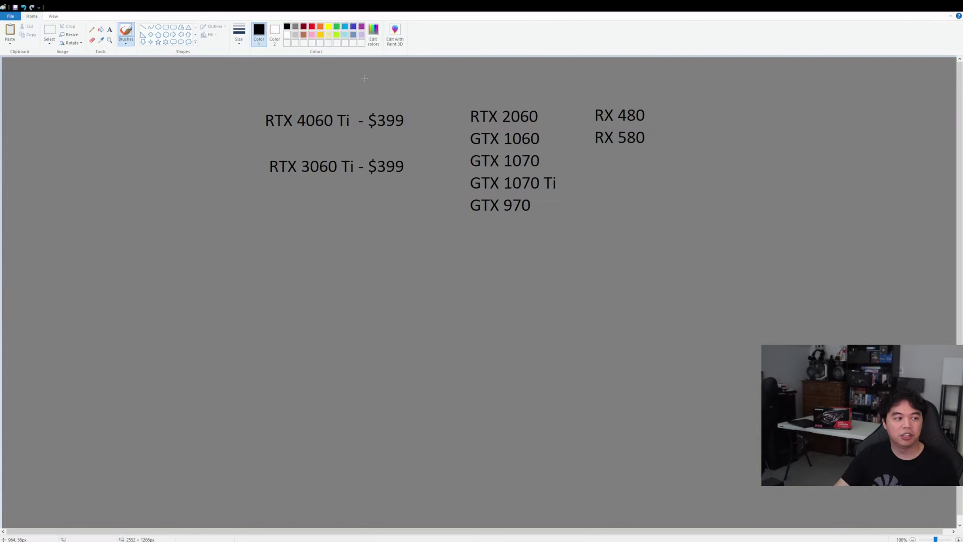
{"action": "mouse_move", "coordinate": [710, 94]}
{"action": "left_mouse_down"}
{"action": "mouse_move", "coordinate": [460, 112]}
{"action": "mouse_move", "coordinate": [544, 243]}
{"action": "mouse_move", "coordinate": [709, 93]}
{"action": "mouse_move", "coordinate": [678, 93]}
{"action": "left_mouse_up"}
Step: Add 'RX 5700' under RX 580, aligned with the RX entries
{"action": "left_click", "coordinate": [109, 29]}
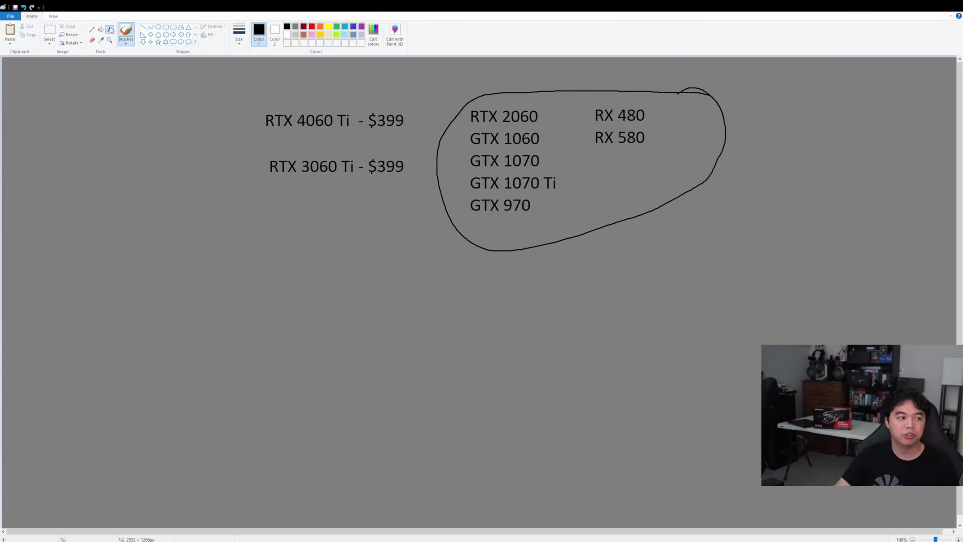
{"action": "left_click", "coordinate": [596, 160]}
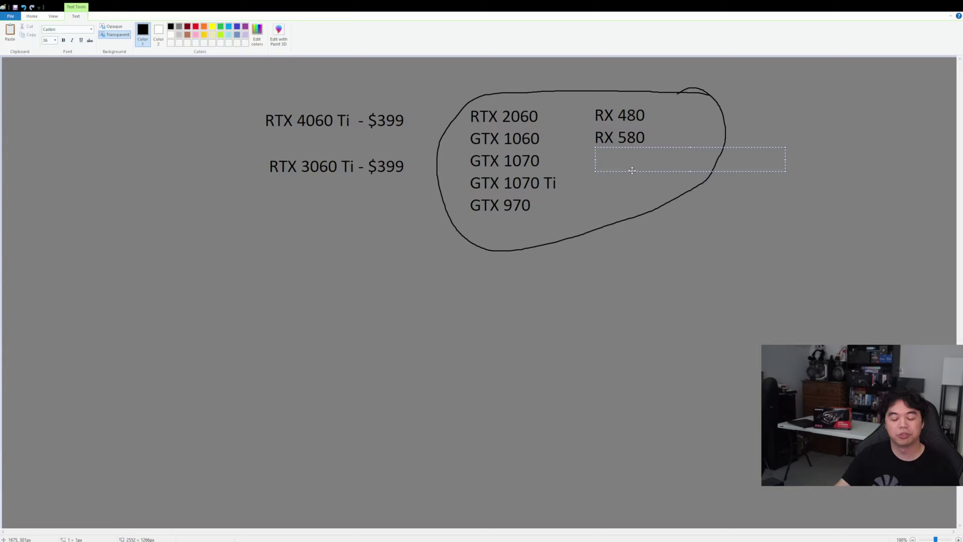
{"action": "type", "text": "RX 5700"}
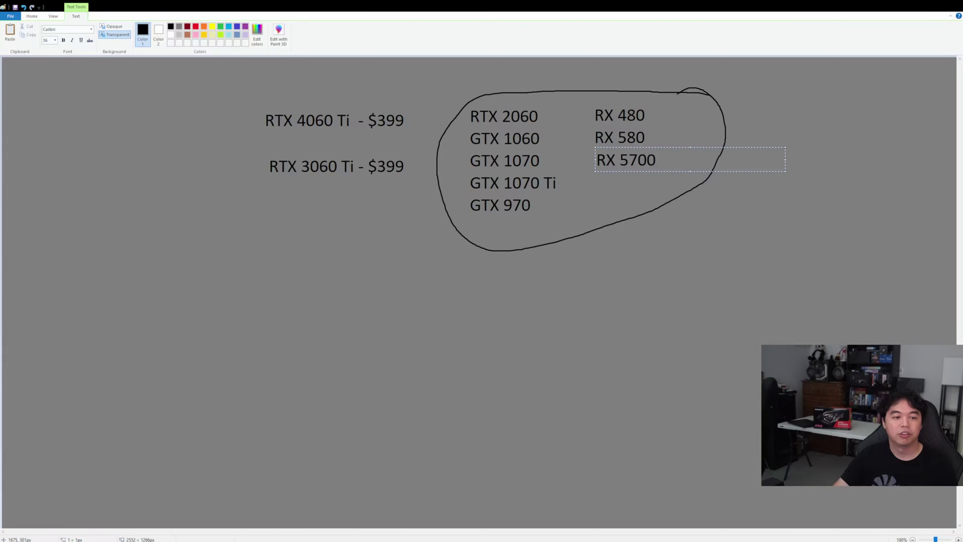
{"action": "left_click_drag", "start_coordinate": [650, 148], "coordinate": [649, 147]}
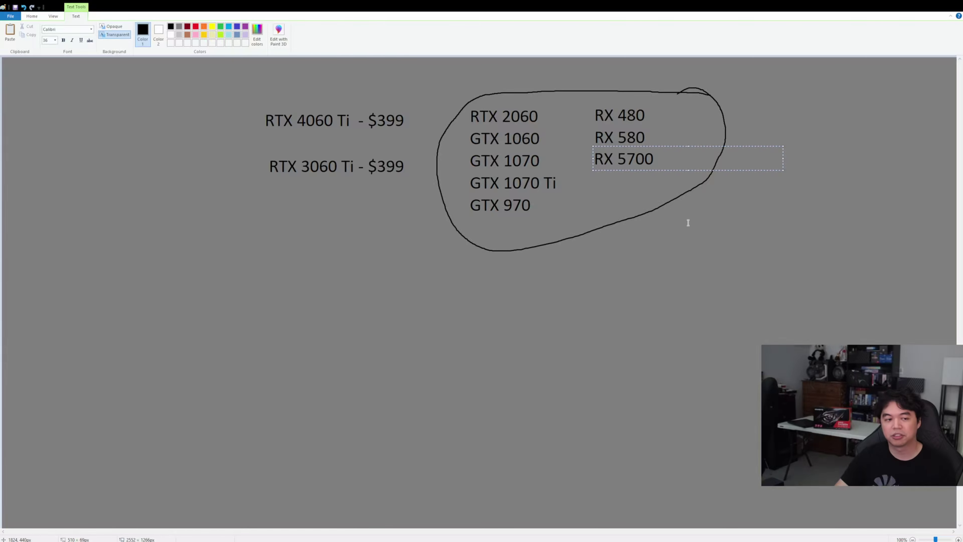
{"action": "left_click", "coordinate": [656, 222]}
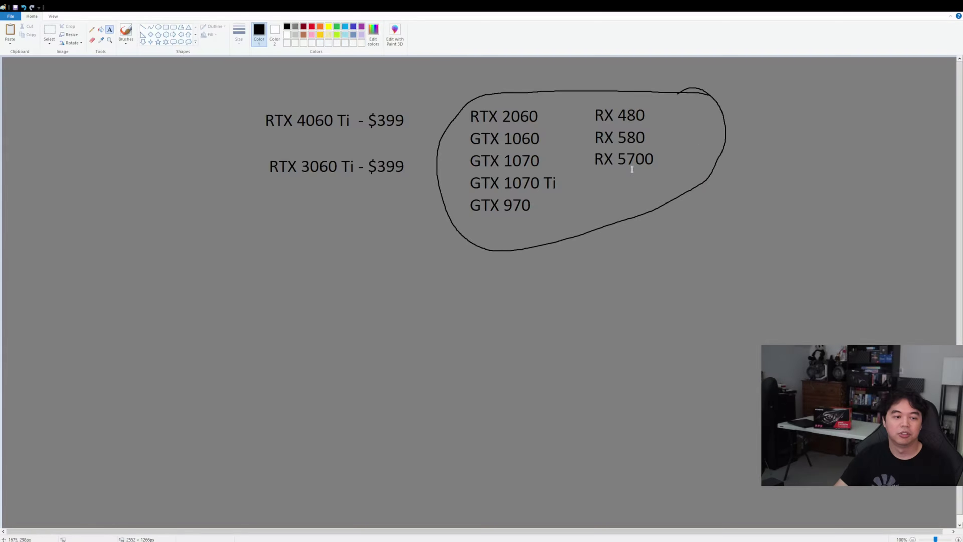
Step: Add 'RX 5600 XT' under RX 5700, aligned with the RX column
{"action": "left_click", "coordinate": [596, 173]}
{"action": "type", "text": "RX 5"}
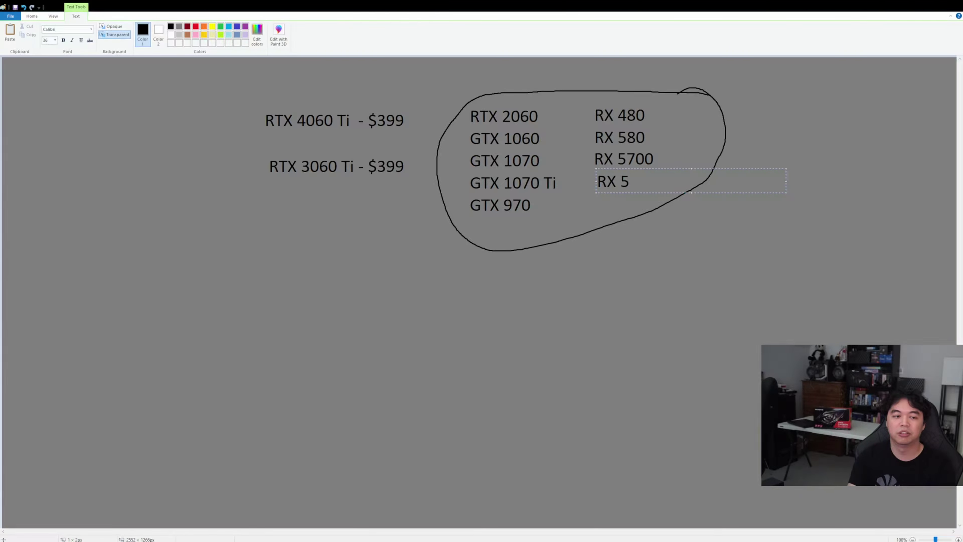
{"action": "type", "text": "600 XT"}
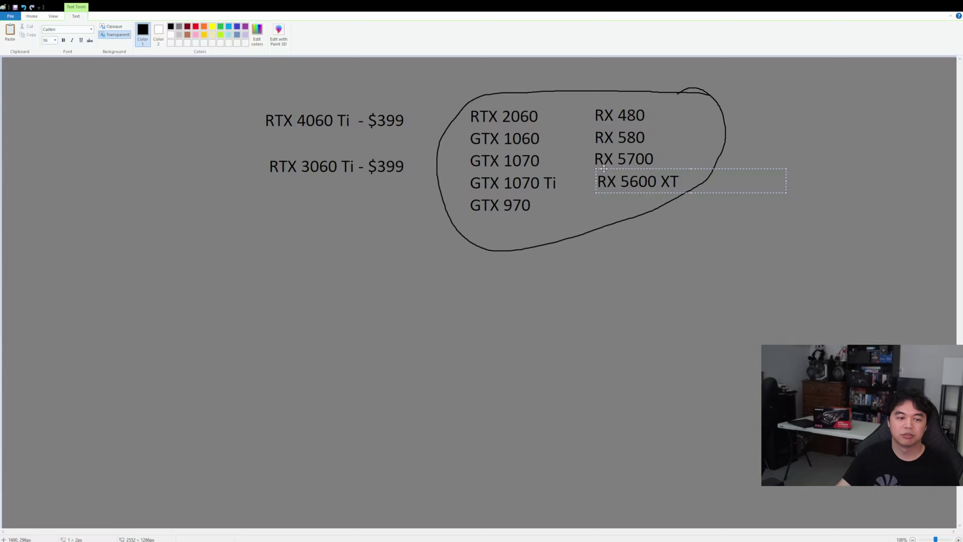
{"action": "left_click_drag", "start_coordinate": [646, 168], "coordinate": [640, 167]}
{"action": "left_click", "coordinate": [730, 248]}
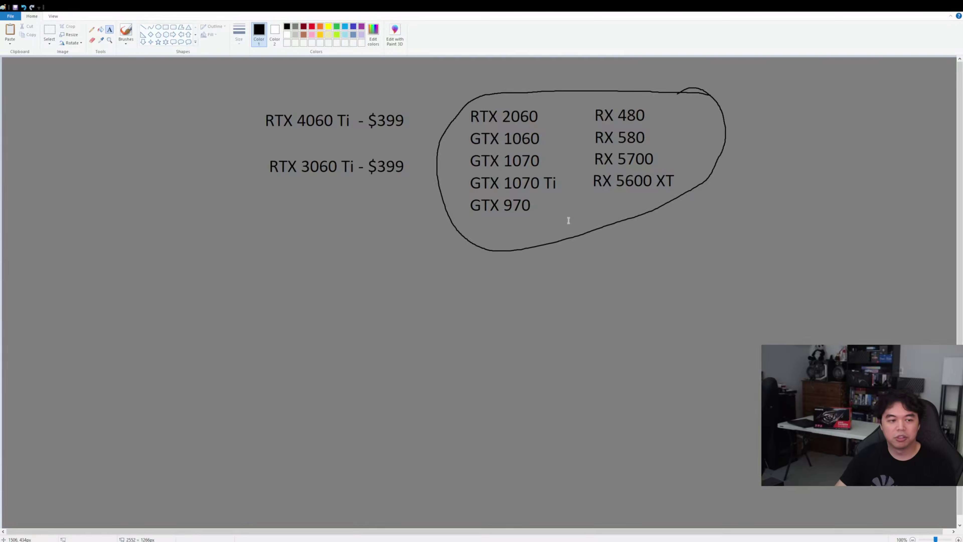